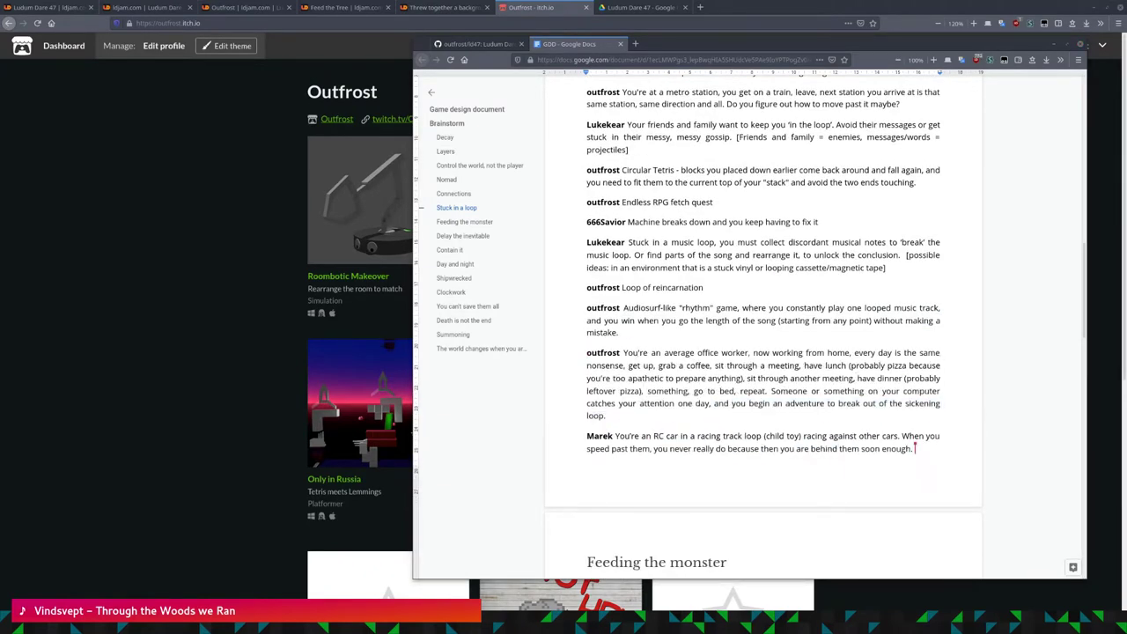
scroll(932, 348, "down", 2)
scroll(932, 348, "down", 2)
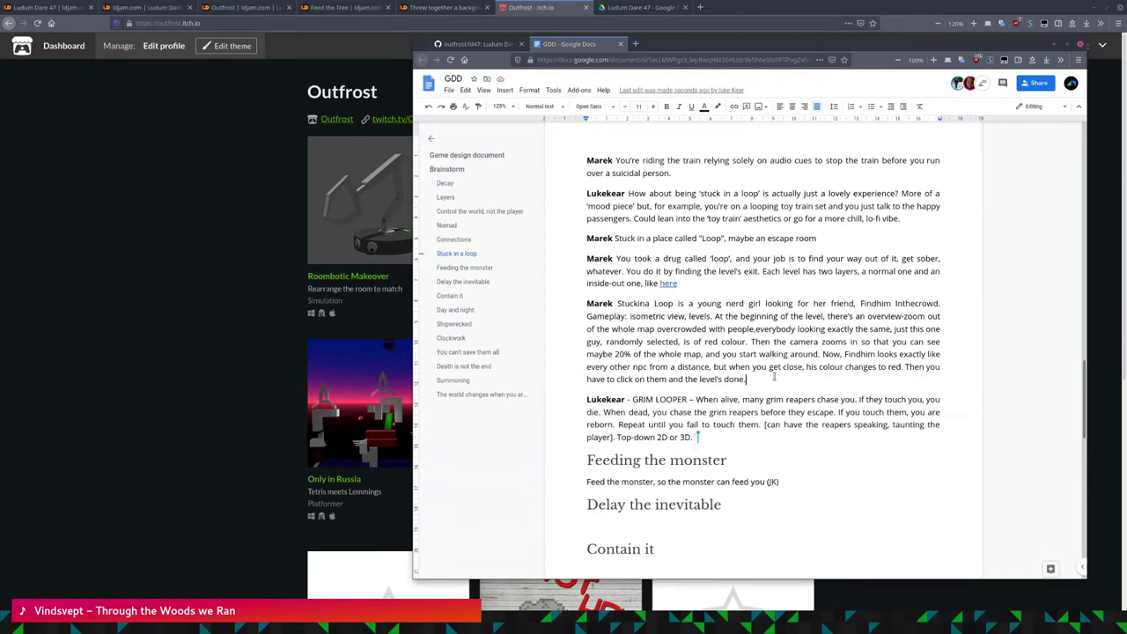
scroll(724, 505, "down", 1)
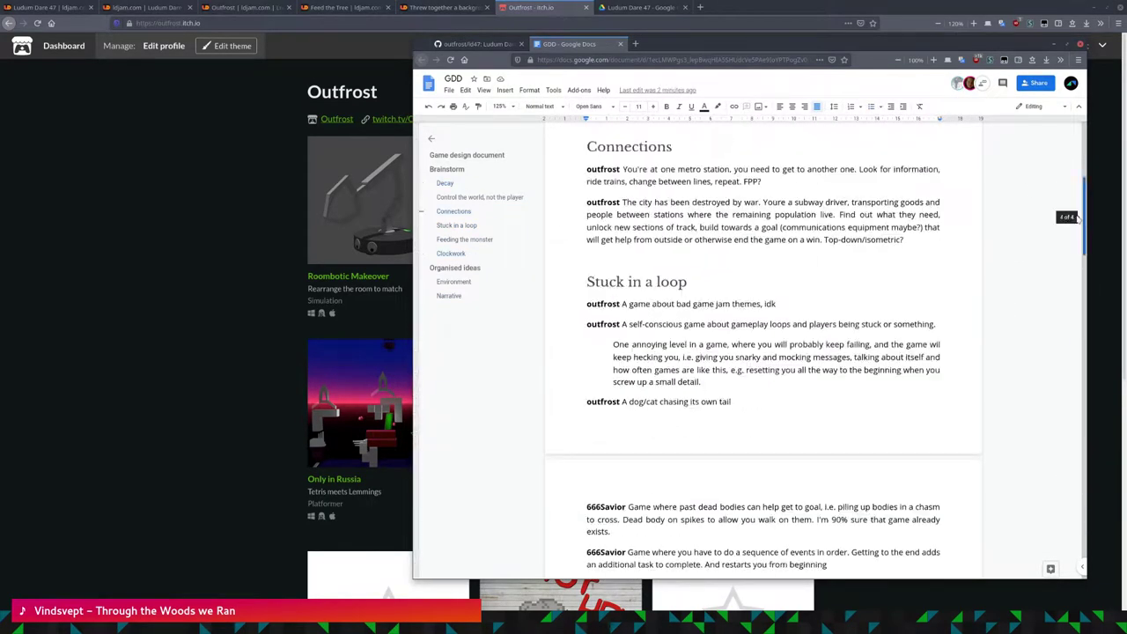
scroll(795, 343, "down", 3)
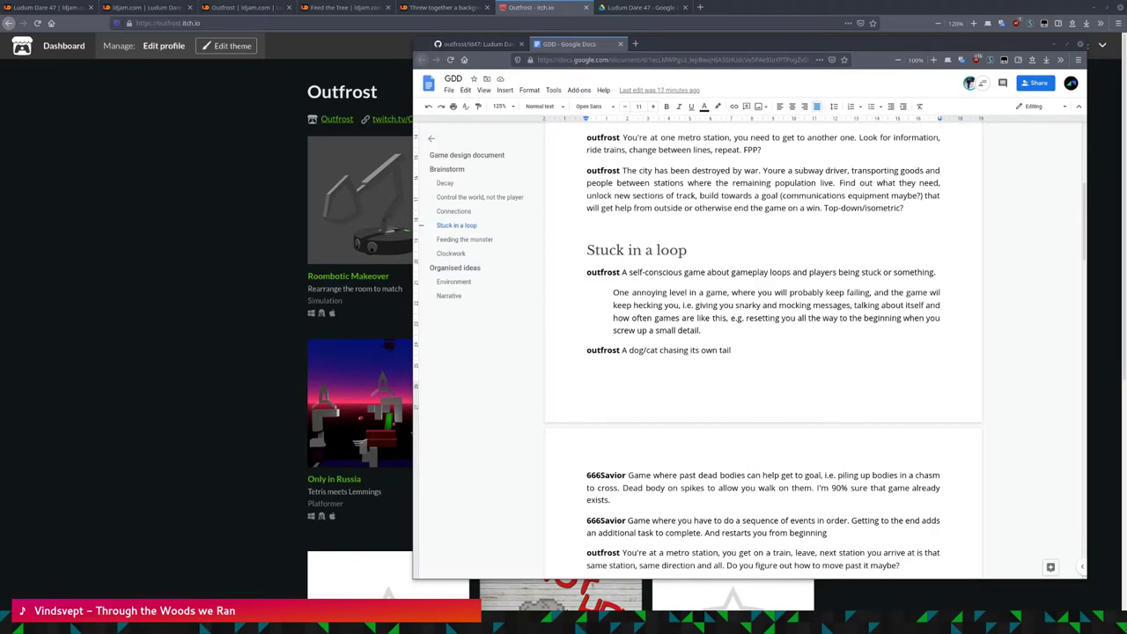
scroll(779, 373, "up", 1)
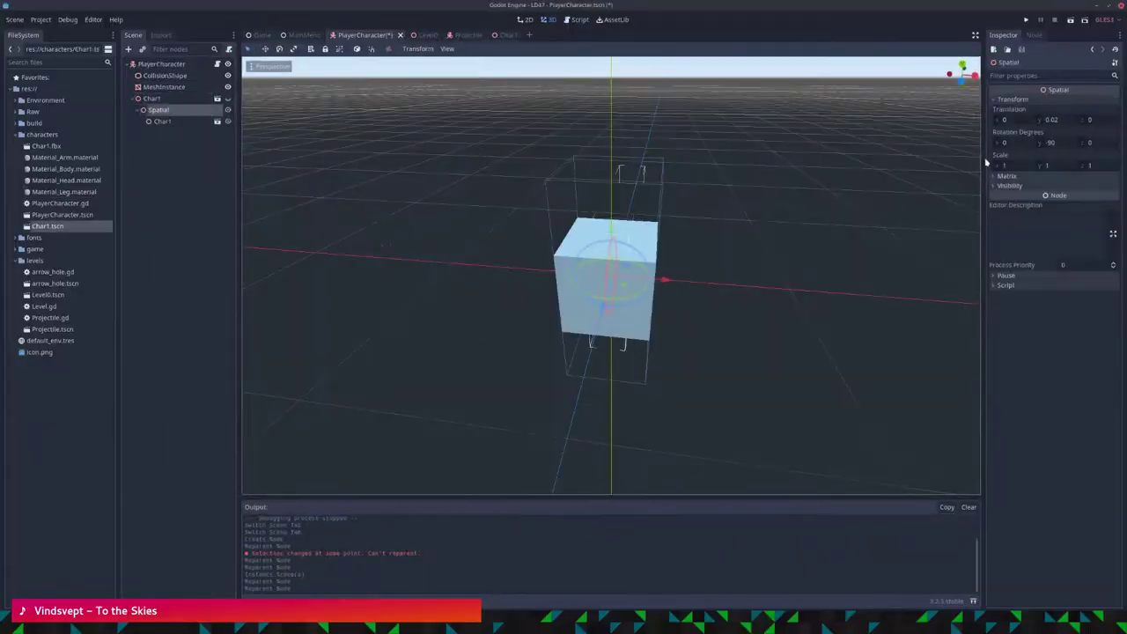
Launch the game briefly to test the cube player, then stop the running build.
key("F5")
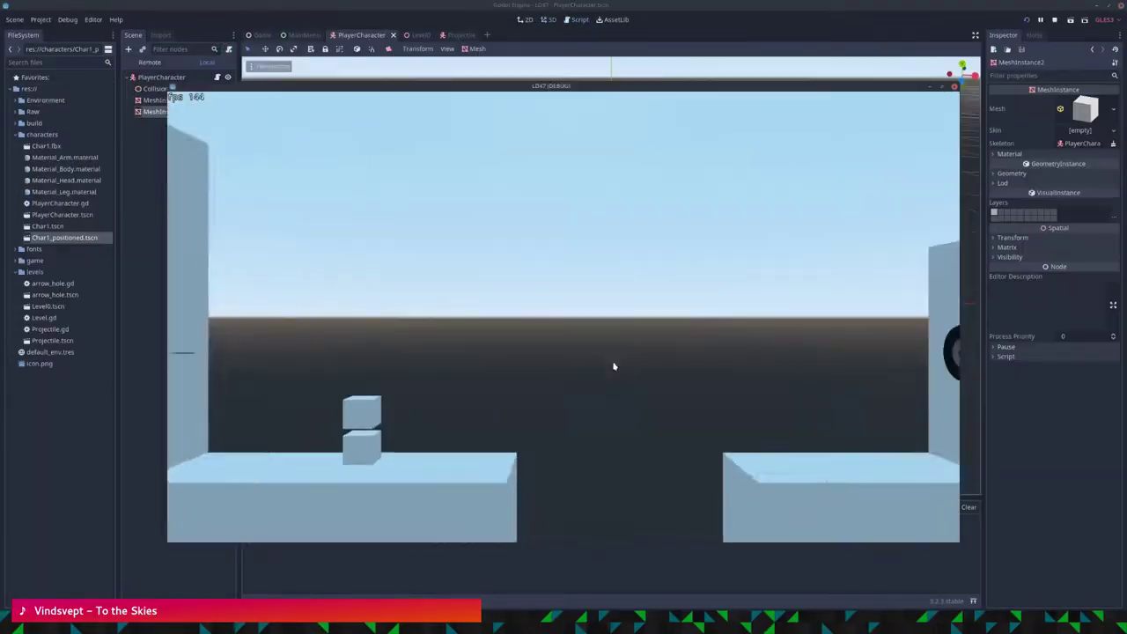
key("F8")
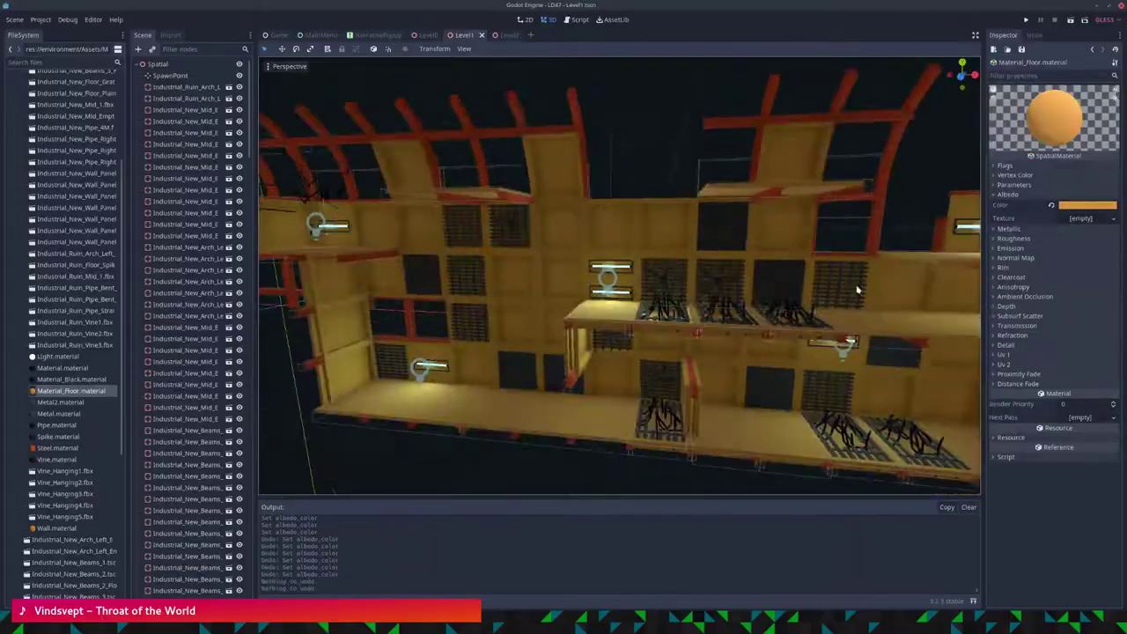
Orbit the viewport to view the industrial level from another angle.
middle_click_drag(857, 289, 547, 294)
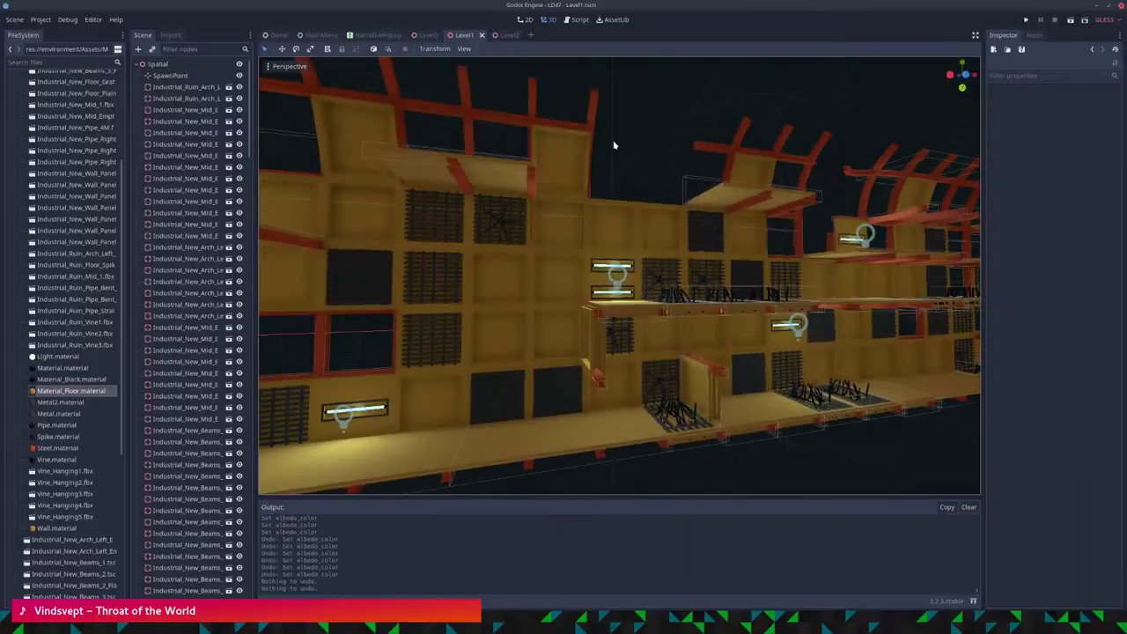